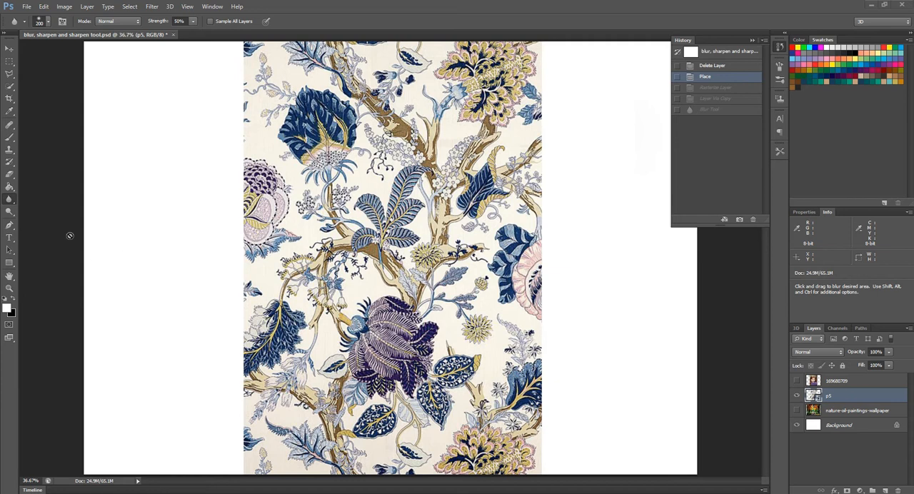
Rasterize the p5 smart object using the Blur tool and duplicate the p5 layer
left_click(11, 202)
left_click(14, 205)
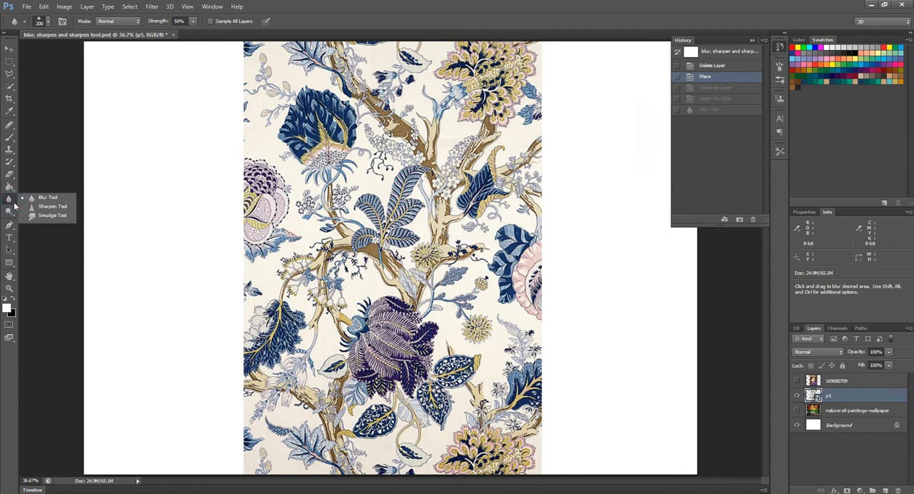
left_click(51, 199)
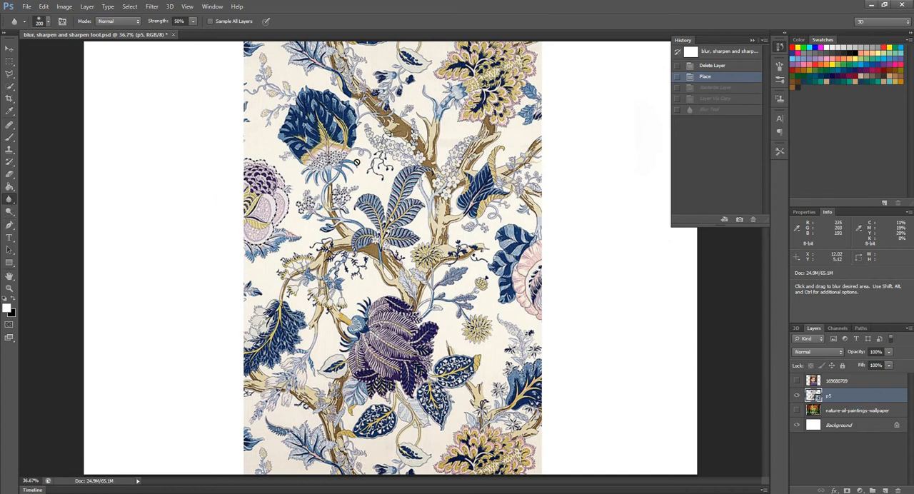
left_click(376, 190)
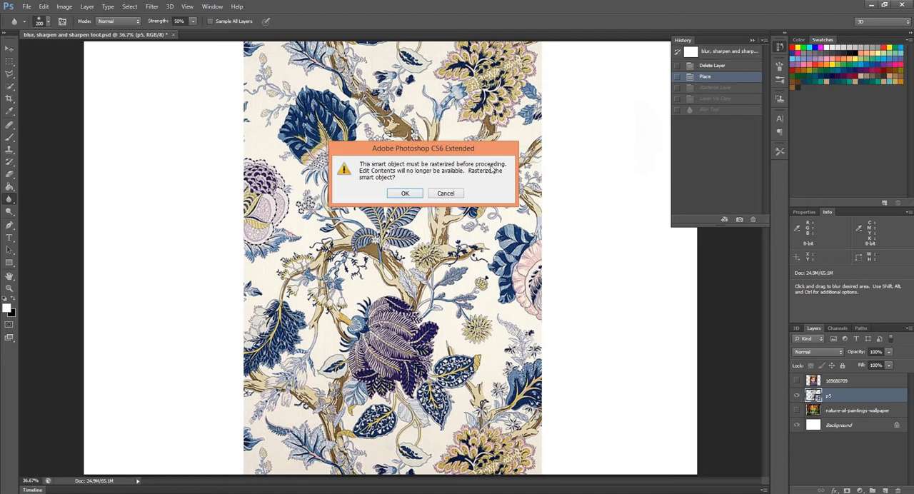
left_click(405, 194)
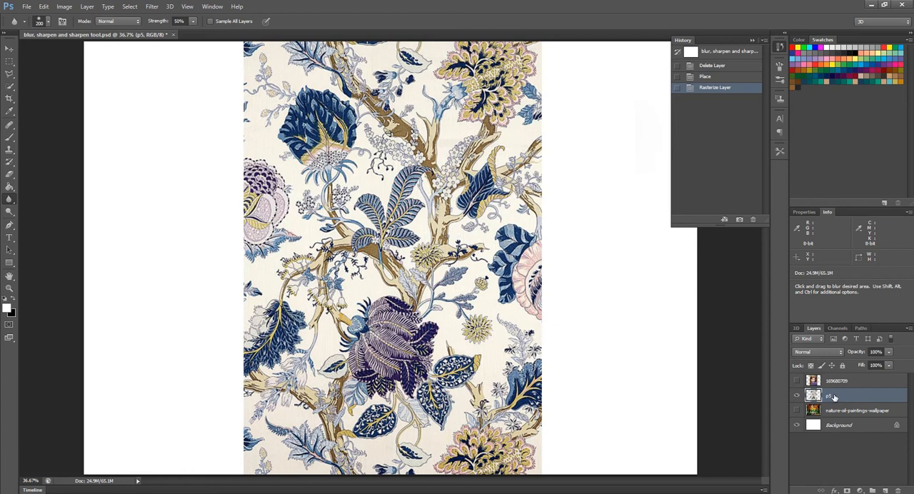
key("ctrl+j")
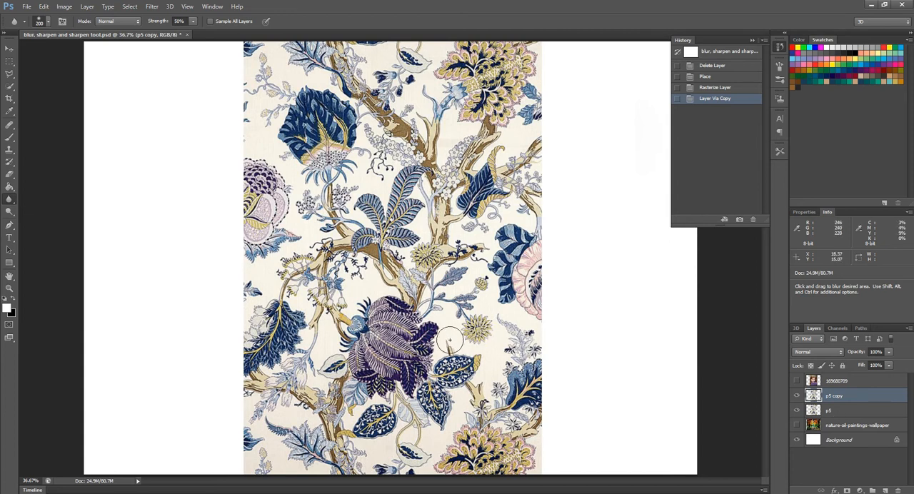
Configure the Blur tool with 100% brush hardness and Normal mode, and open its strength setting
left_click(49, 22)
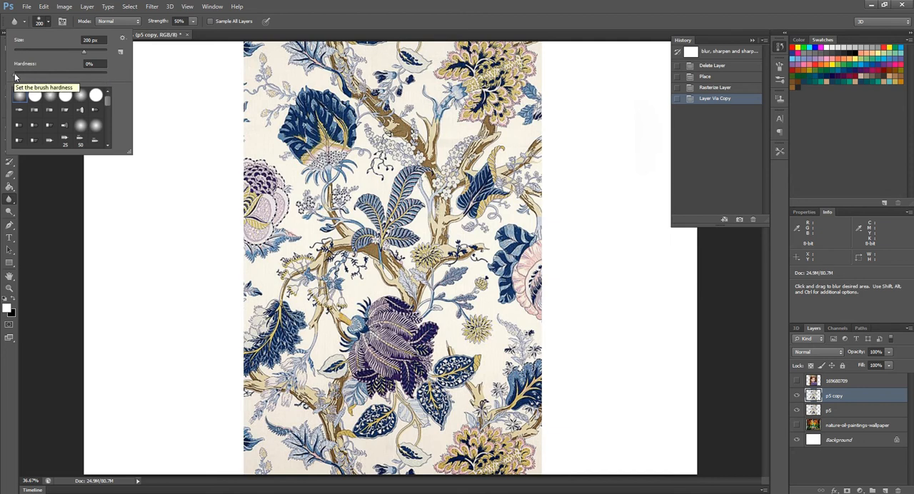
left_click_drag(15, 75, 109, 73)
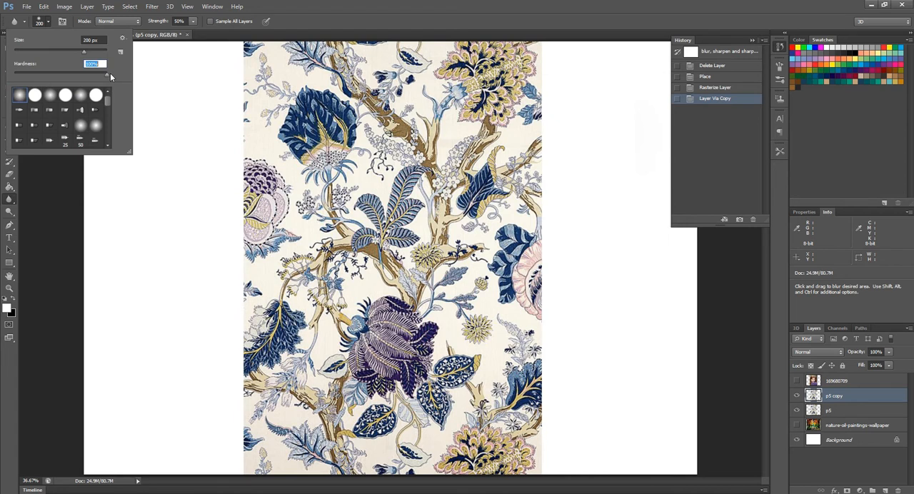
left_click(119, 73)
left_click(129, 23)
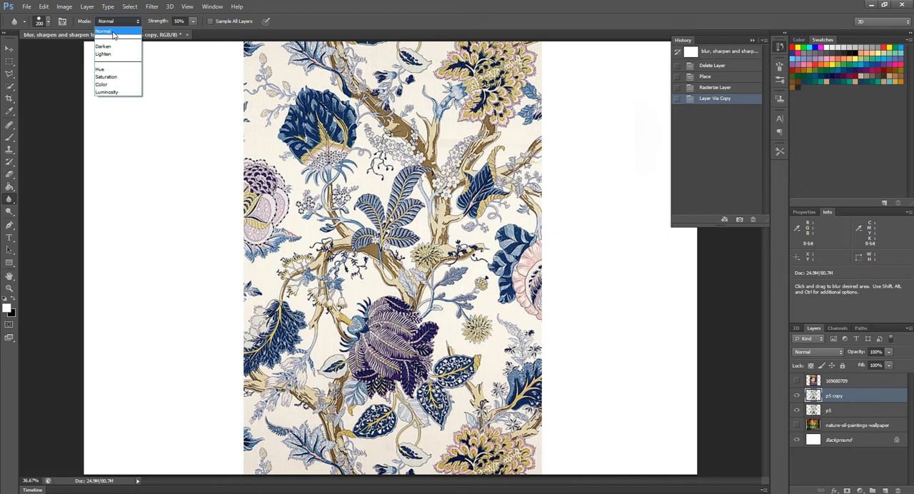
left_click(114, 35)
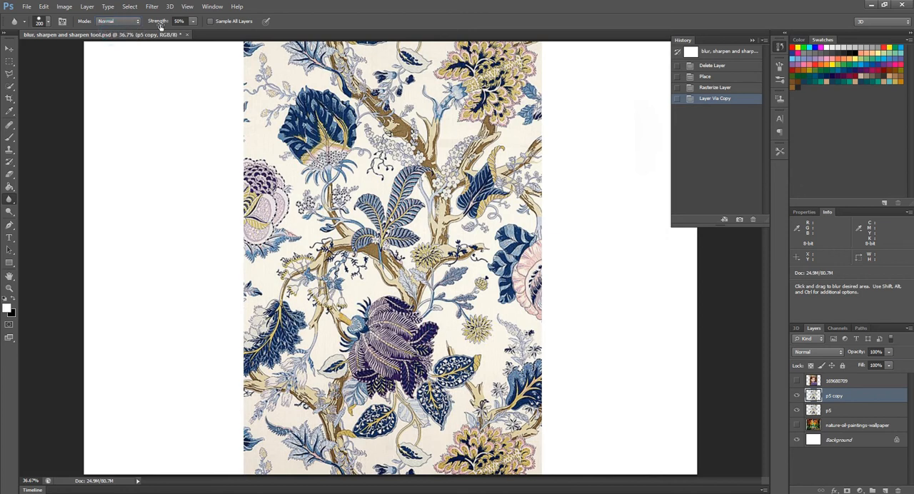
left_click(192, 24)
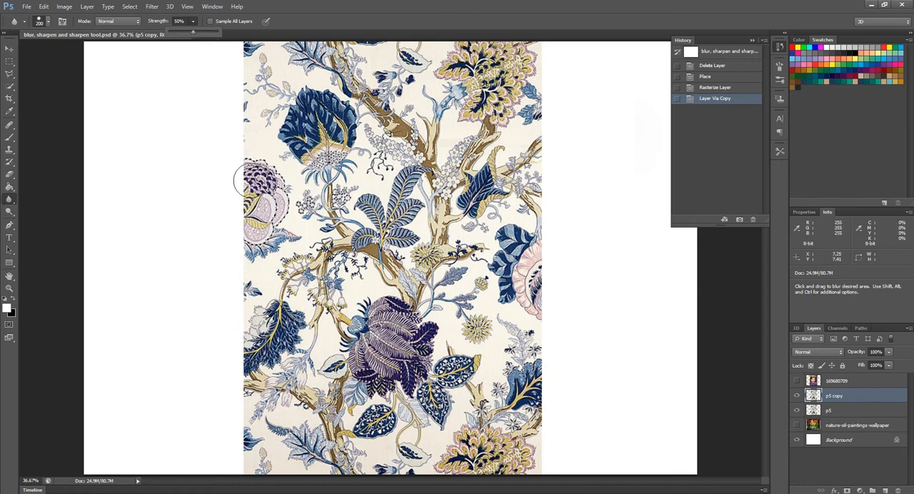
Blur the purple flower and the blue-and-pink flower at the pattern's side edges on p5 copy, and compare with the original layer
mouse_move(249, 167)
left_mouse_down()
mouse_move(280, 192)
mouse_move(258, 174)
mouse_move(281, 225)
mouse_move(273, 254)
mouse_move(271, 222)
mouse_move(261, 227)
mouse_move(243, 175)
mouse_move(256, 171)
mouse_move(270, 195)
mouse_move(268, 220)
mouse_move(255, 226)
mouse_move(250, 189)
mouse_move(256, 175)
mouse_move(272, 179)
mouse_move(277, 225)
mouse_move(264, 231)
mouse_move(254, 182)
mouse_move(277, 207)
mouse_move(272, 228)
mouse_move(251, 238)
mouse_move(258, 194)
left_mouse_up()
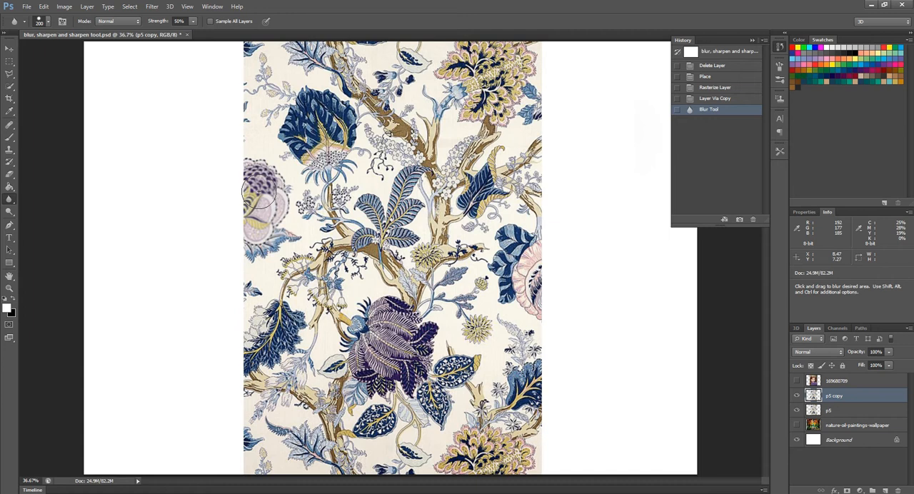
left_click_drag(258, 192, 251, 226)
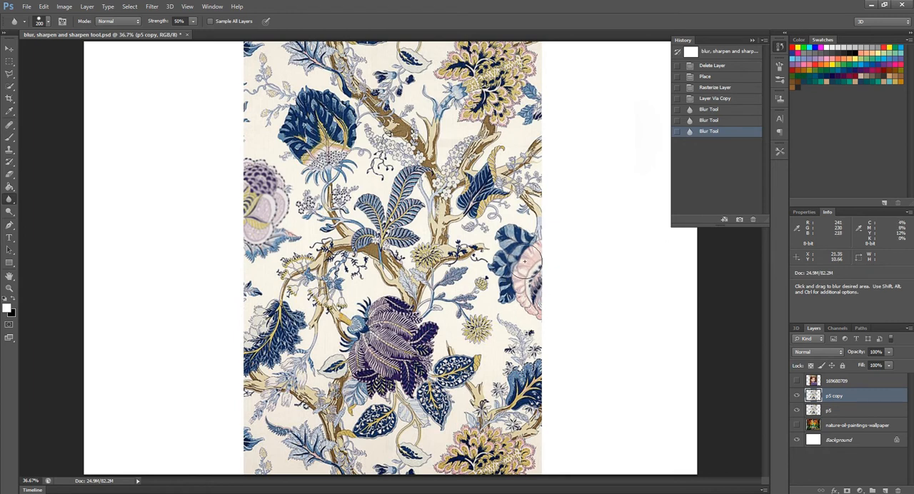
mouse_move(525, 263)
left_mouse_down()
mouse_move(525, 282)
mouse_move(516, 277)
left_mouse_up()
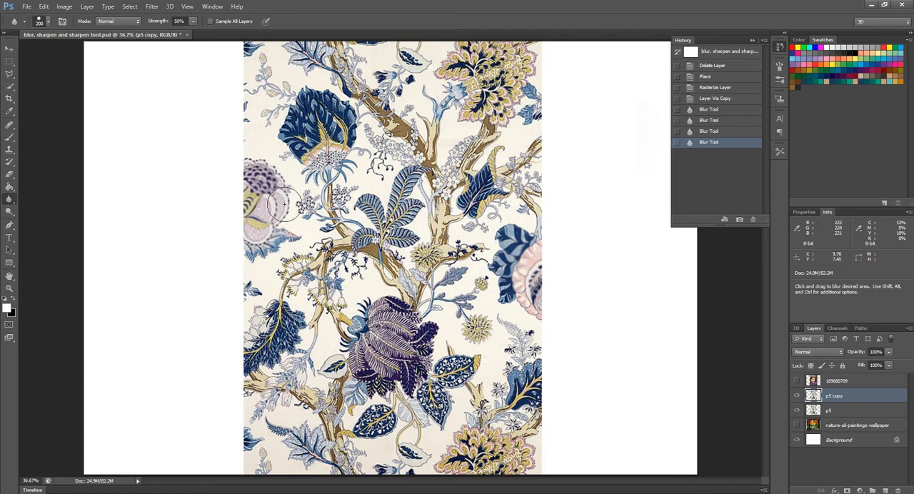
mouse_move(270, 227)
left_mouse_down()
mouse_move(254, 171)
mouse_move(275, 201)
mouse_move(264, 233)
left_mouse_up()
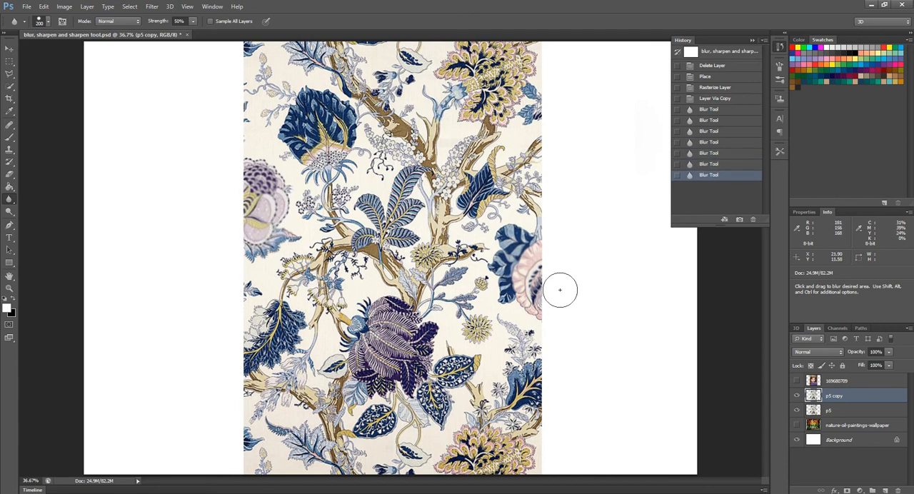
left_click_drag(509, 250, 509, 275)
left_click_drag(510, 271, 508, 250)
mouse_move(509, 246)
left_mouse_down()
mouse_move(517, 275)
mouse_move(502, 216)
mouse_move(493, 232)
mouse_move(510, 273)
left_mouse_up()
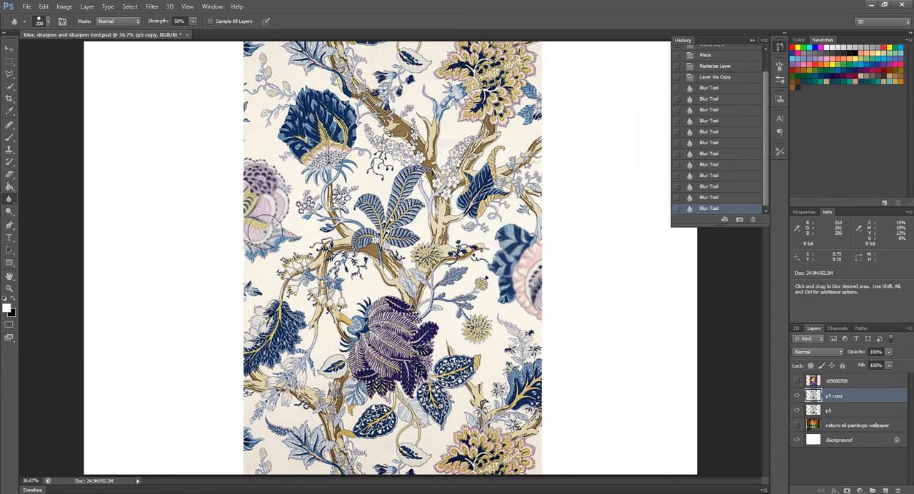
left_click_drag(255, 178, 259, 176)
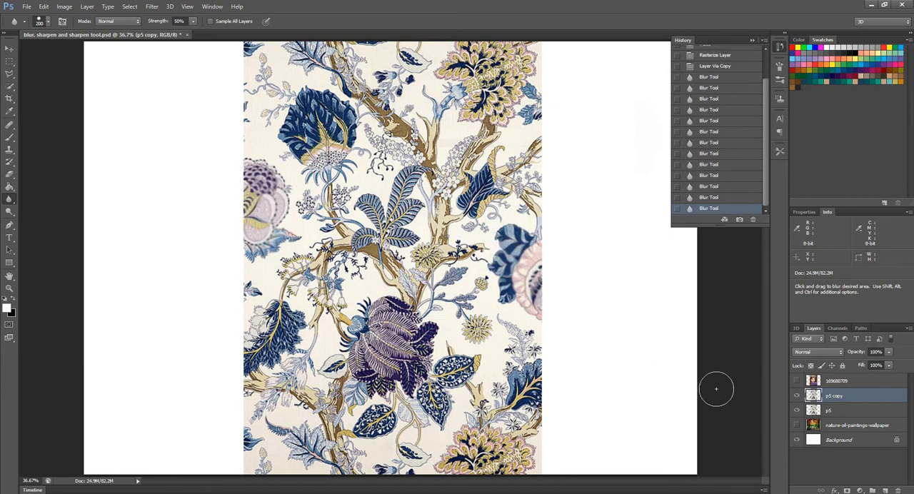
left_click(796, 396)
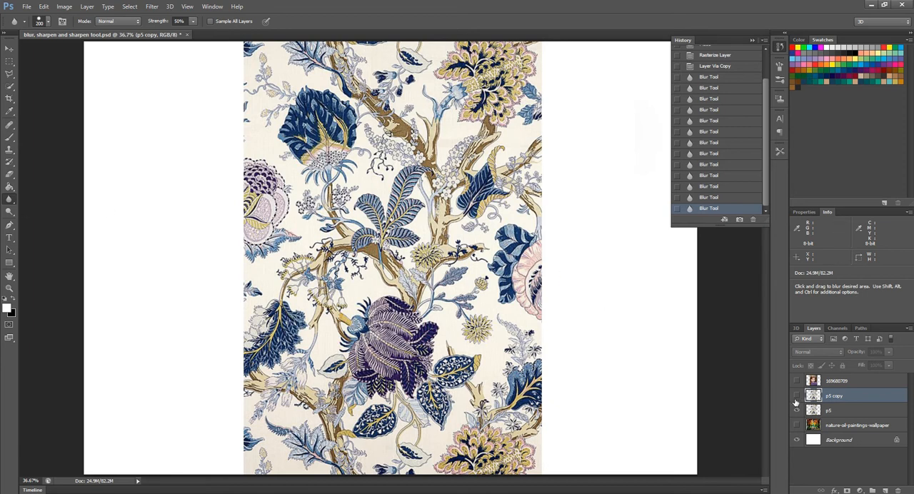
left_click(797, 396)
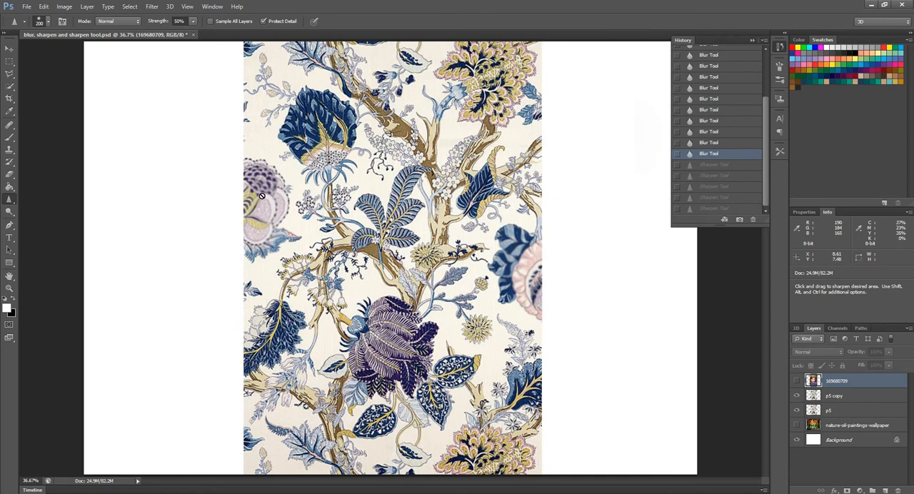
Hide the p5 copy and p5 layers and show the 169680709 portrait layer
left_click(193, 23)
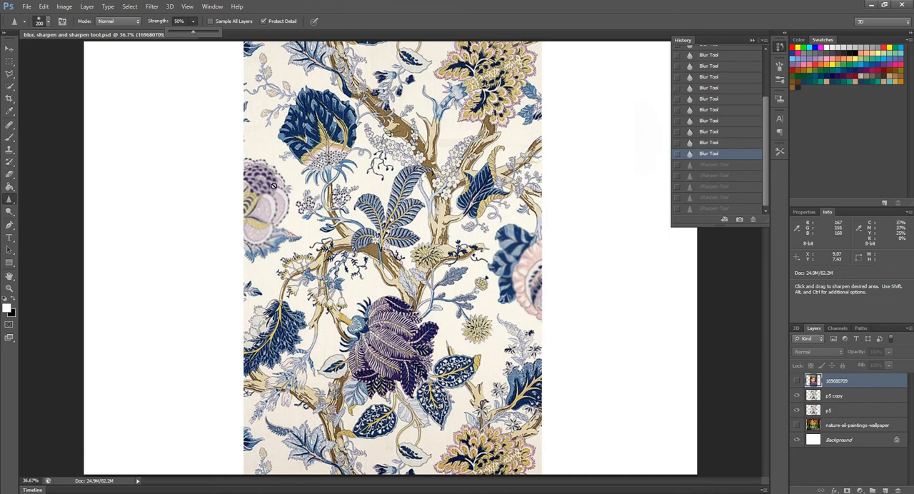
left_click(797, 395)
left_click(796, 410)
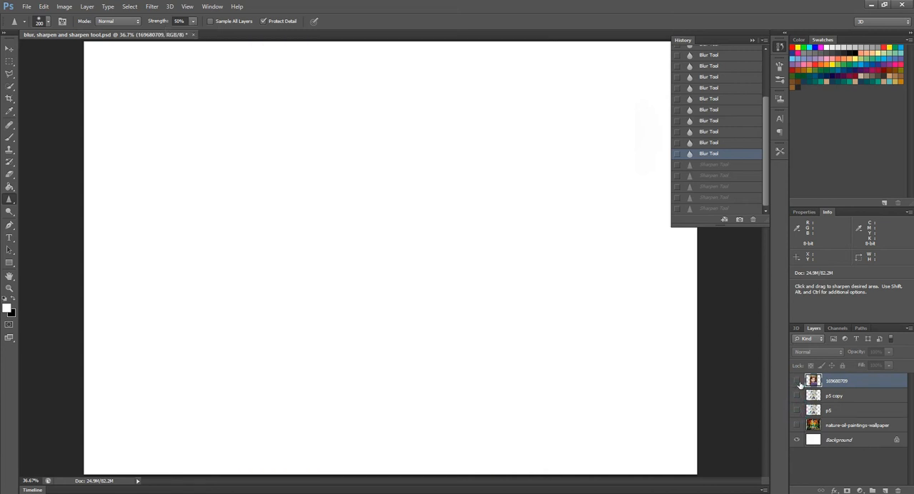
left_click(797, 381)
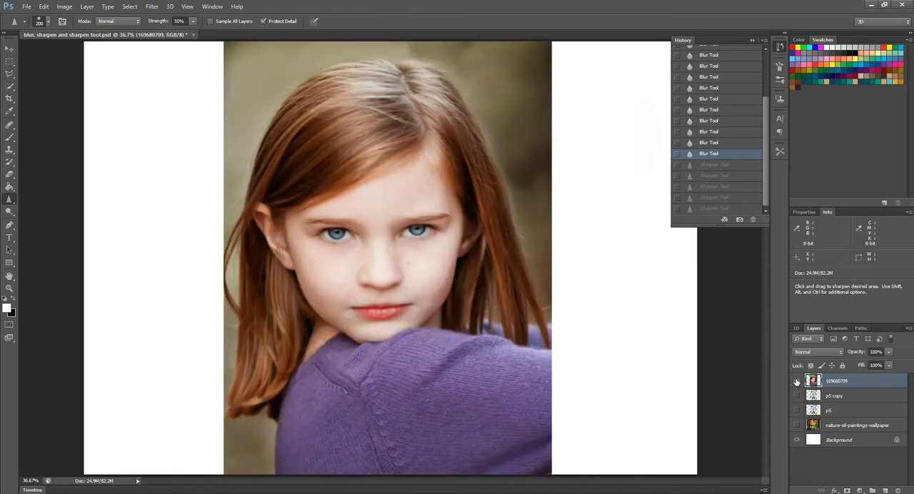
Set up the Sharpen tool with the first soft round brush preset and Normal mode
left_click(13, 203)
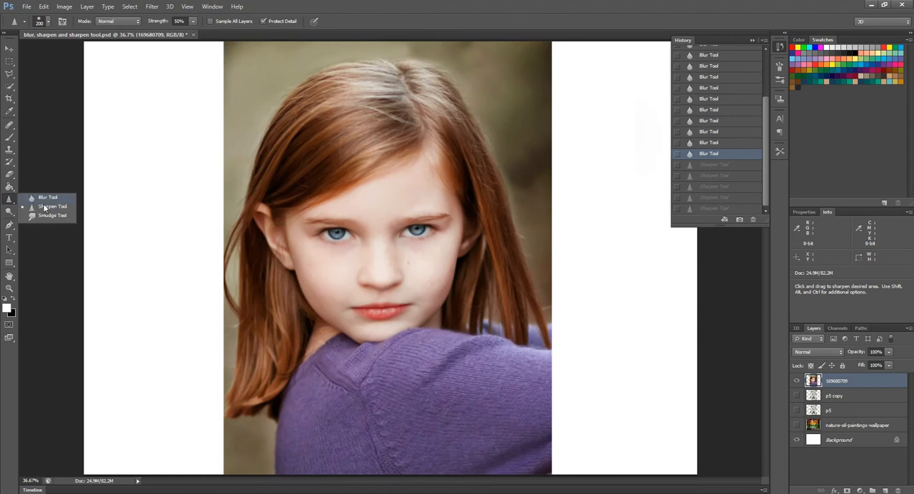
left_click(47, 206)
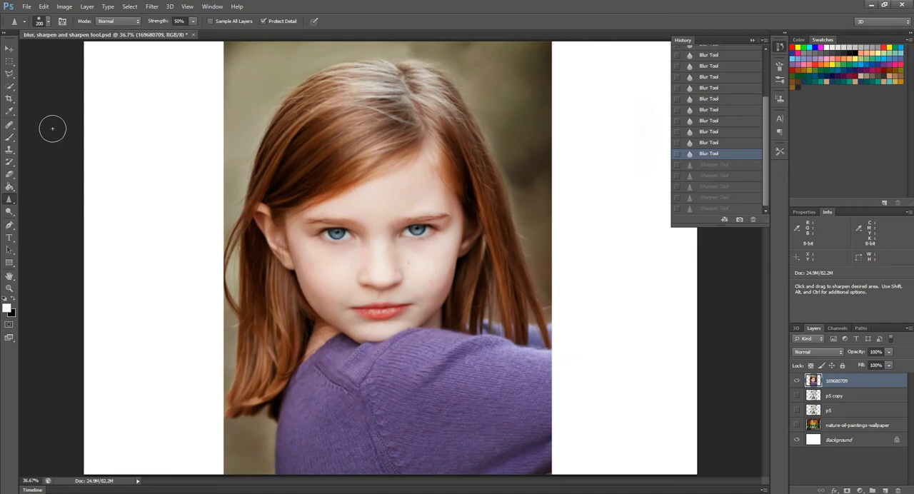
left_click(49, 23)
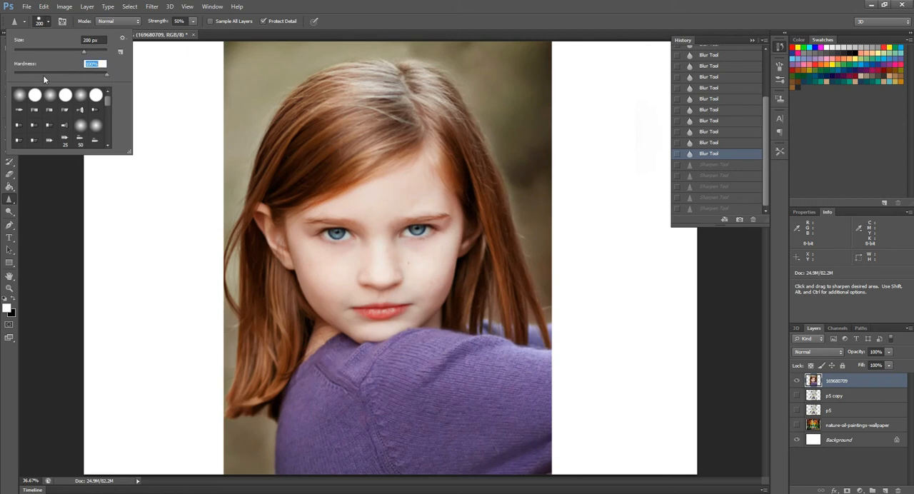
left_click(18, 96)
left_click(124, 23)
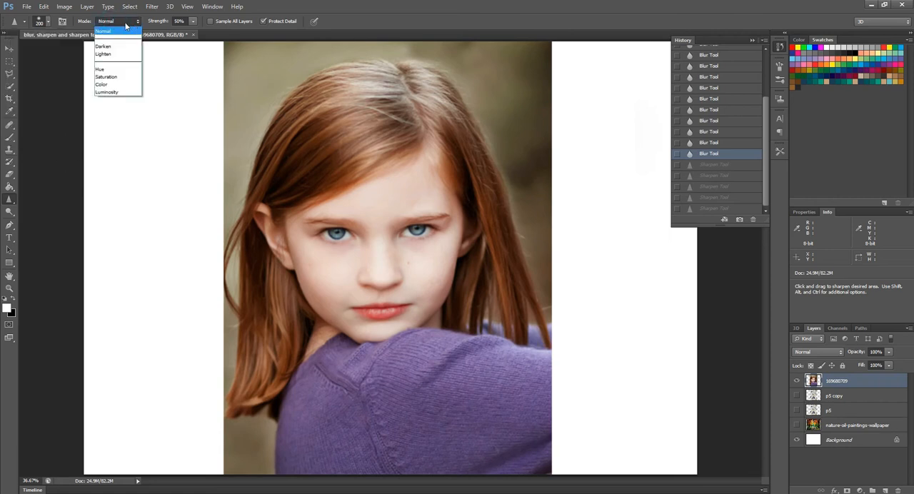
left_click(119, 33)
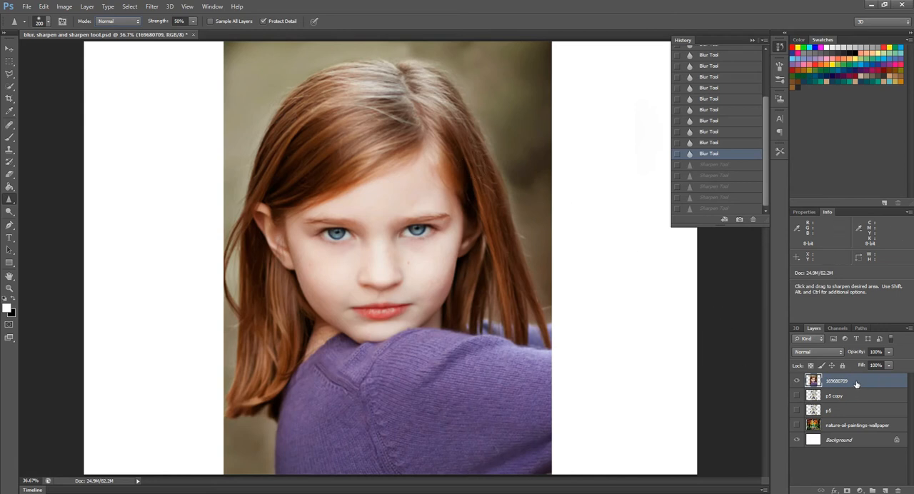
Duplicate the 169680709 layer and sharpen the girl's eyes, nose and lips on the copy, checking against the original
key("ctrl+j")
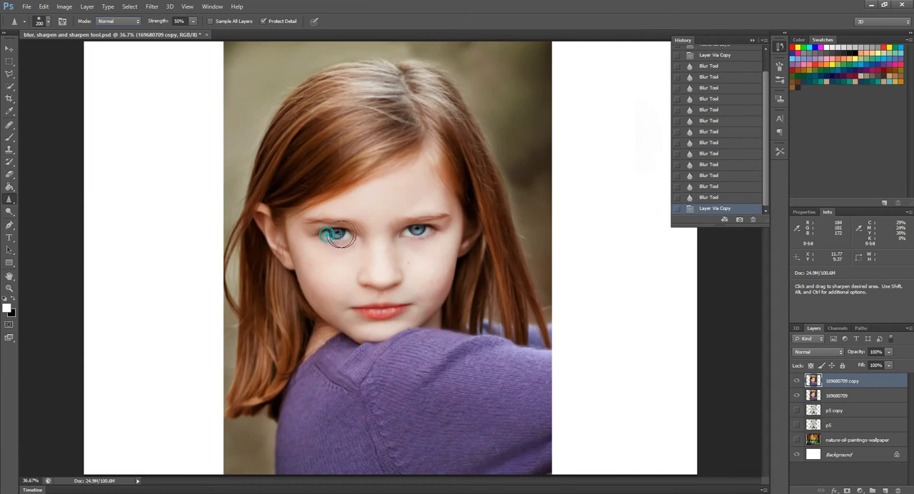
left_click_drag(327, 234, 352, 238)
mouse_move(412, 237)
left_mouse_down()
mouse_move(437, 226)
mouse_move(409, 234)
mouse_move(439, 229)
mouse_move(413, 224)
mouse_move(439, 220)
mouse_move(415, 224)
mouse_move(423, 237)
left_mouse_up()
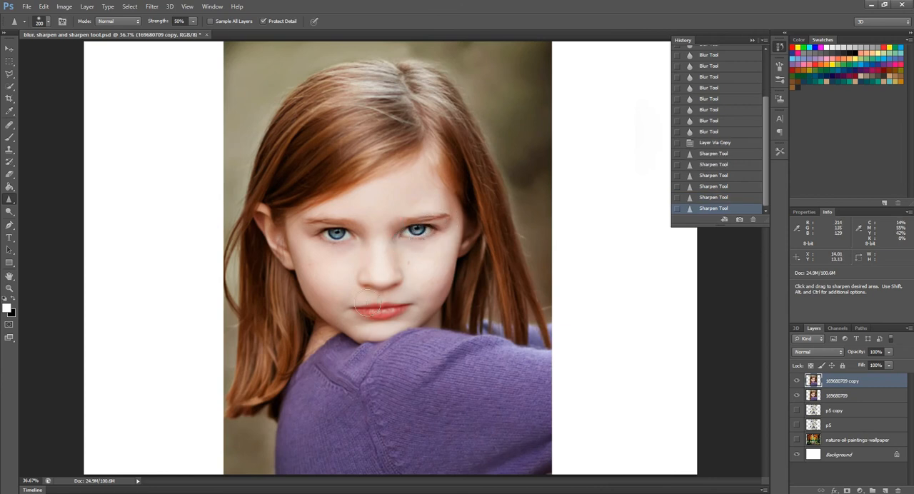
mouse_move(363, 280)
left_mouse_down()
mouse_move(386, 286)
mouse_move(374, 279)
mouse_move(392, 271)
mouse_move(376, 273)
left_mouse_up()
mouse_move(357, 324)
left_mouse_down()
mouse_move(352, 307)
mouse_move(410, 309)
mouse_move(358, 310)
left_mouse_up()
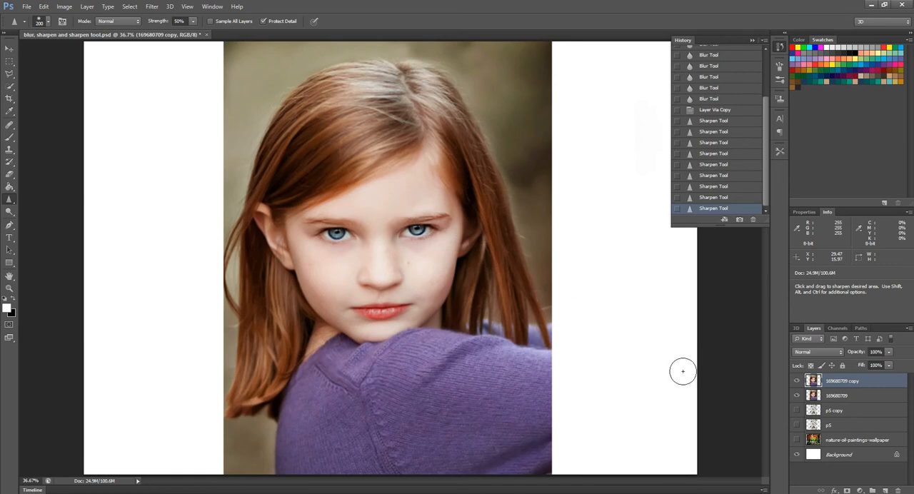
left_click(797, 381)
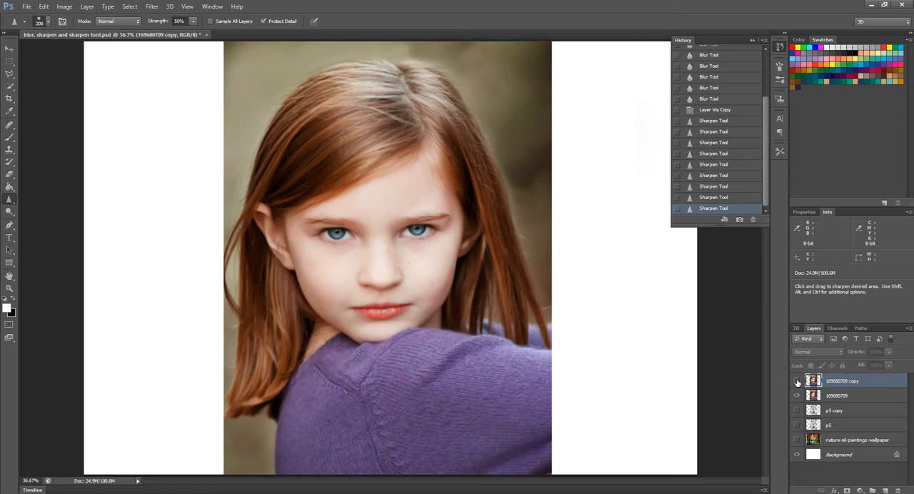
left_click(798, 381)
left_click(797, 382)
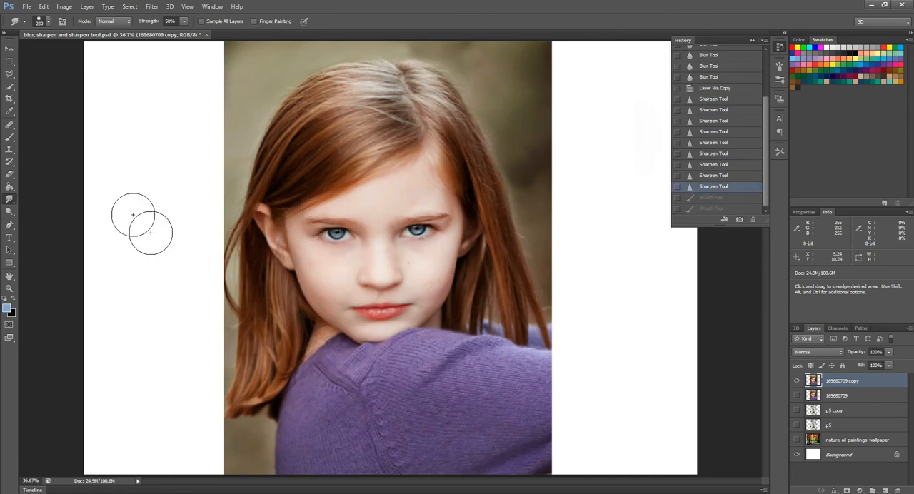
Hide the 169680709 copy layer and select the Smudge tool
left_click(797, 381)
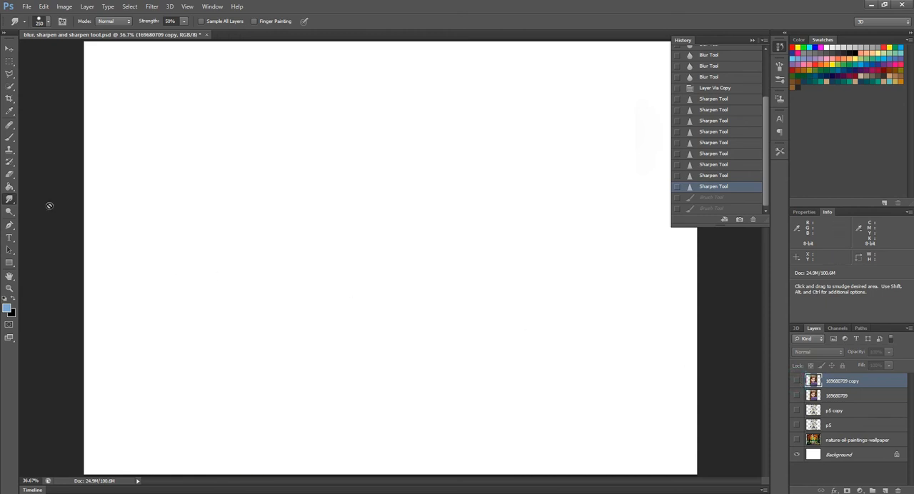
left_click(13, 205)
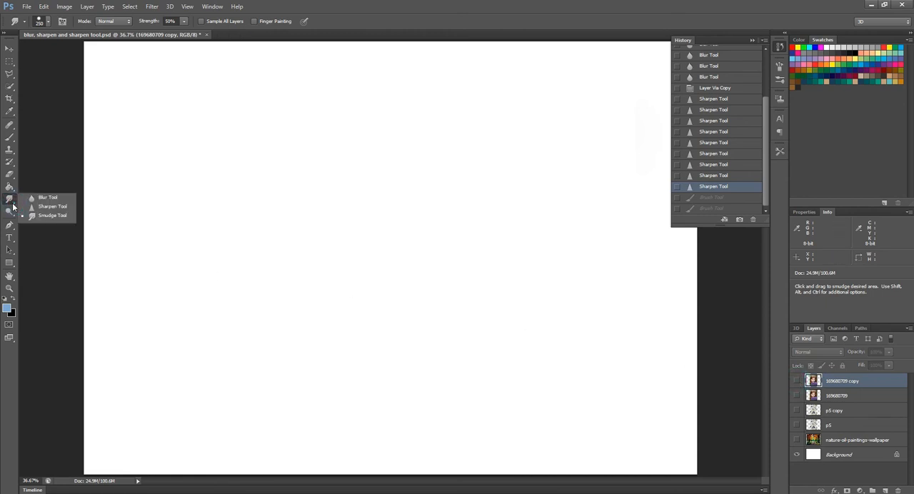
left_click(55, 217)
Paint a large solid blue shape across the left half of the Background layer with the Brush tool
left_click(9, 137)
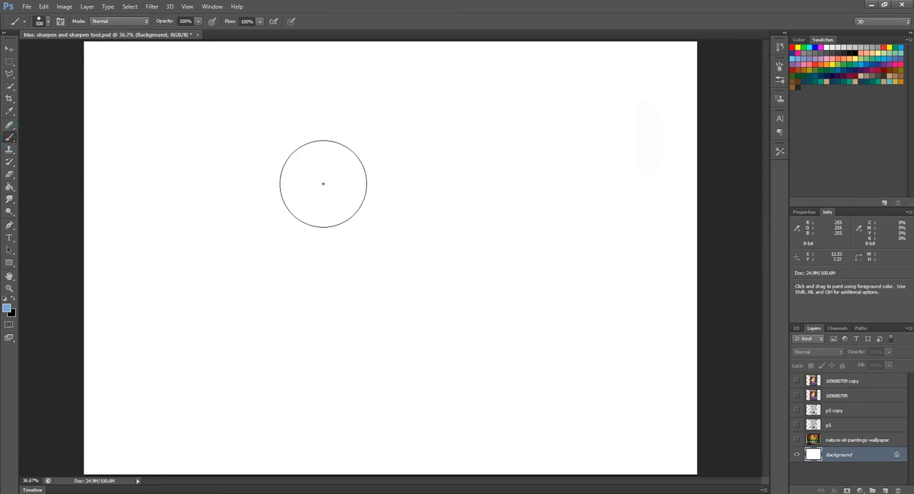
left_click(816, 47)
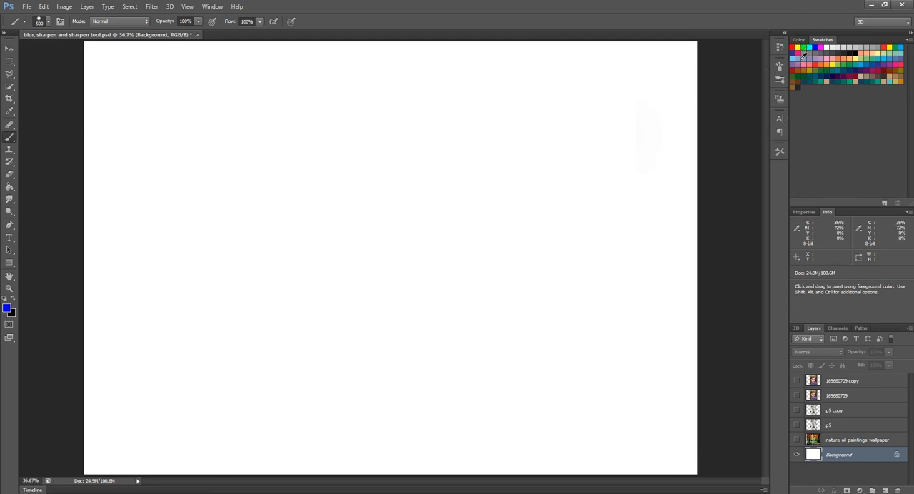
mouse_move(183, 164)
left_mouse_down()
mouse_move(206, 162)
mouse_move(223, 207)
left_mouse_up()
mouse_move(212, 254)
left_mouse_down()
mouse_move(277, 292)
mouse_move(315, 299)
mouse_move(310, 248)
mouse_move(269, 165)
mouse_move(190, 141)
mouse_move(165, 231)
mouse_move(281, 316)
mouse_move(365, 321)
left_mouse_up()
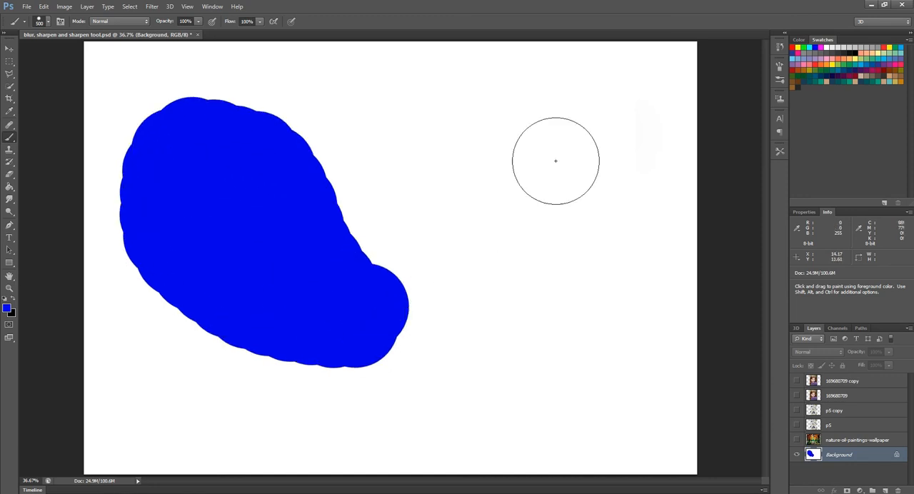
Paint a large light blue shape overlapping the upper right part of the blue shape on the Background layer
left_click(802, 54)
left_click(224, 109)
mouse_move(248, 110)
left_mouse_down()
mouse_move(367, 241)
mouse_move(372, 286)
mouse_move(383, 265)
mouse_move(389, 119)
mouse_move(307, 67)
mouse_move(242, 98)
left_mouse_up()
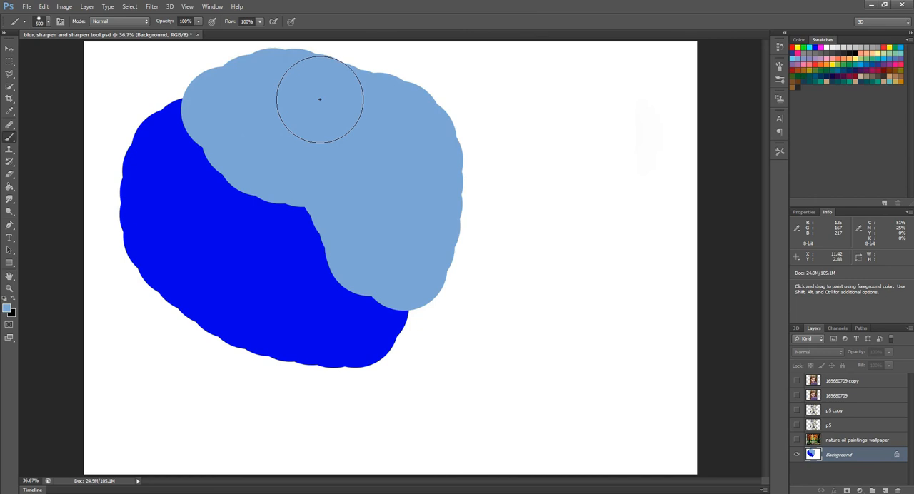
Smudge the boundary between the light blue and blue shapes with the Smudge tool at 50% strength, pulling the colours into each other
left_click(13, 202)
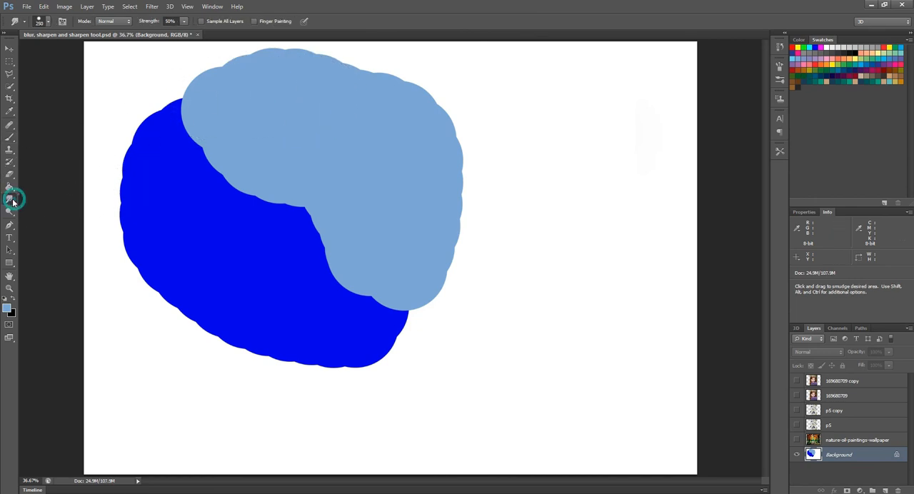
left_click(55, 218)
mouse_move(212, 127)
left_mouse_down()
mouse_move(180, 202)
mouse_move(206, 188)
mouse_move(204, 171)
mouse_move(236, 194)
mouse_move(212, 163)
mouse_move(271, 198)
mouse_move(360, 339)
left_mouse_up()
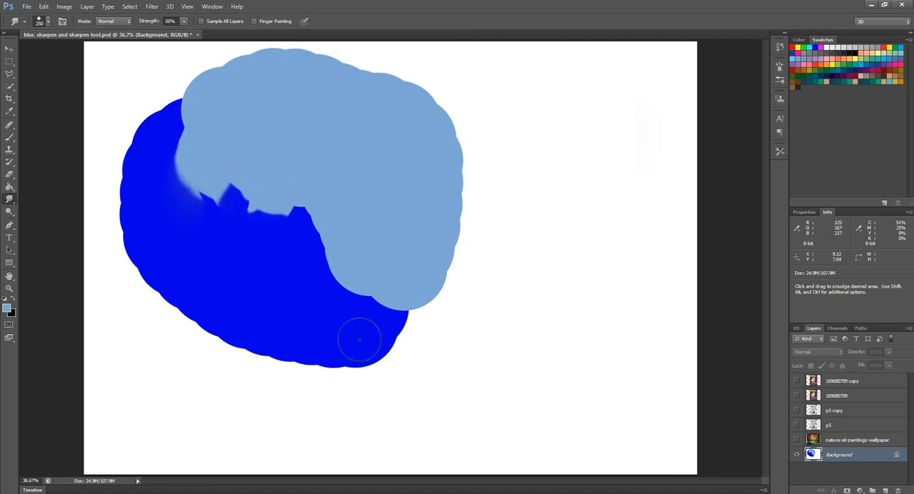
mouse_move(292, 276)
left_mouse_down()
mouse_move(347, 222)
mouse_move(358, 192)
mouse_move(307, 257)
mouse_move(333, 211)
mouse_move(296, 205)
mouse_move(278, 227)
left_mouse_up()
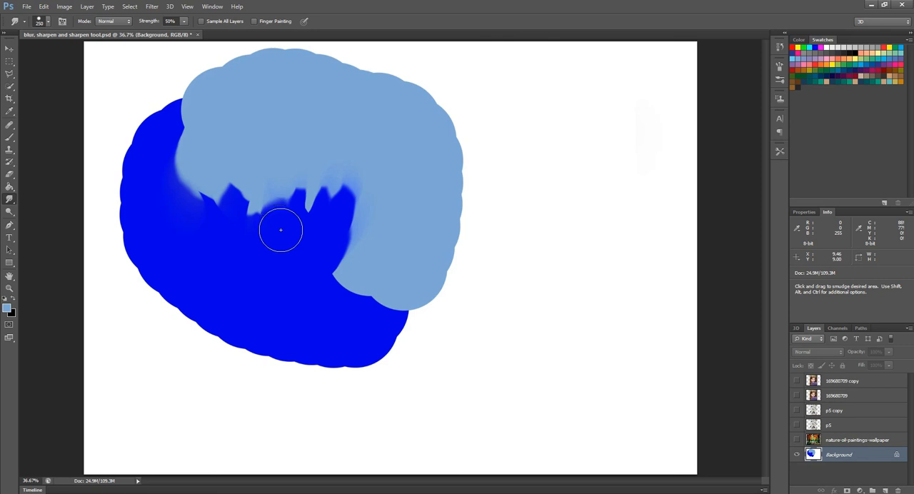
left_click_drag(234, 257, 300, 247)
mouse_move(359, 277)
left_mouse_down()
mouse_move(318, 274)
mouse_move(258, 237)
left_mouse_up()
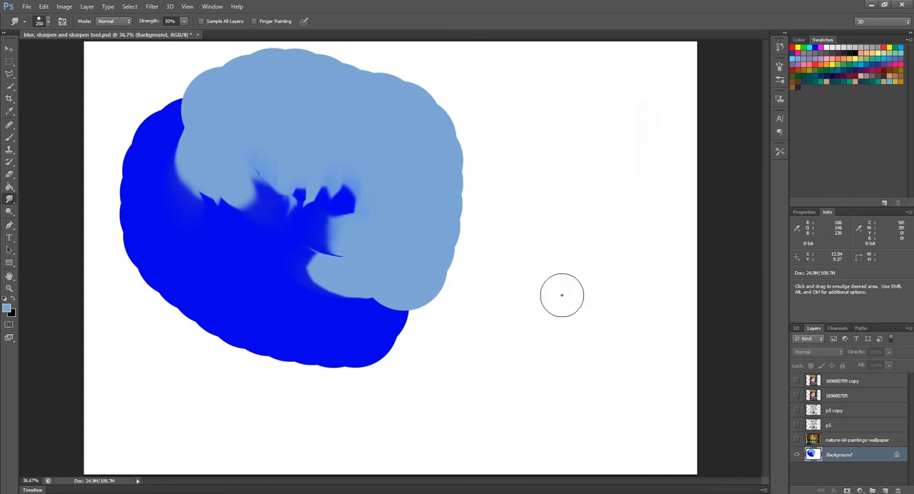
Show the nature-oil-paintings-wallpaper layer instead of the Background layer and smudge the yellow-orange foliage around the bright central gap
left_click(796, 439)
left_click(797, 455)
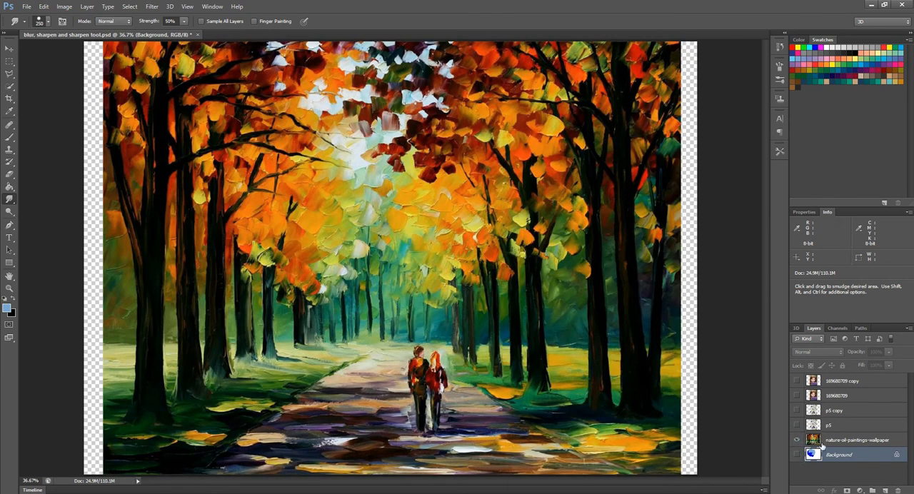
left_click(821, 442)
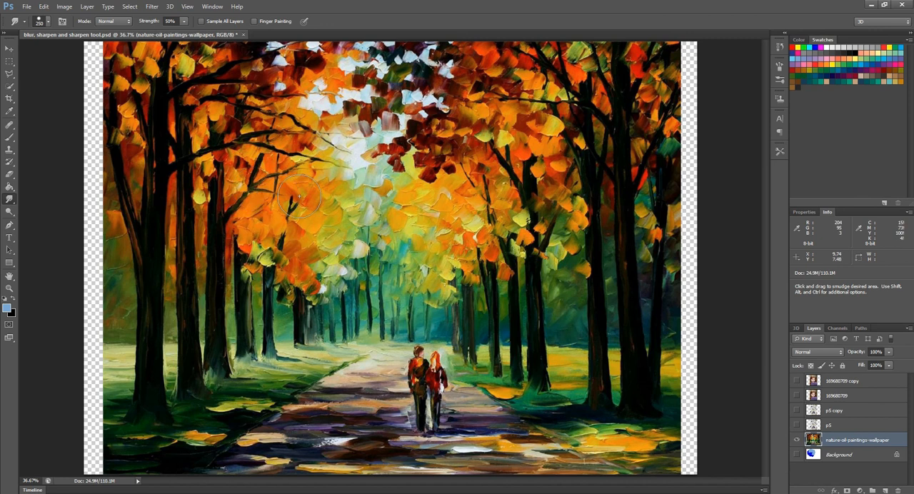
mouse_move(324, 176)
left_mouse_down()
mouse_move(364, 171)
mouse_move(335, 178)
mouse_move(306, 204)
mouse_move(371, 171)
mouse_move(352, 217)
left_mouse_up()
mouse_move(412, 208)
left_mouse_down()
mouse_move(385, 207)
mouse_move(357, 222)
mouse_move(371, 214)
mouse_move(341, 250)
mouse_move(368, 226)
mouse_move(339, 222)
mouse_move(368, 201)
mouse_move(381, 163)
left_mouse_up()
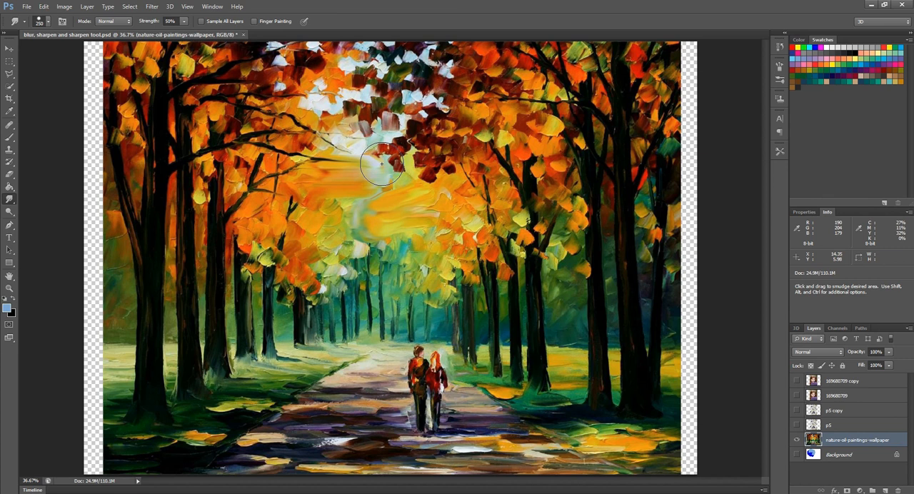